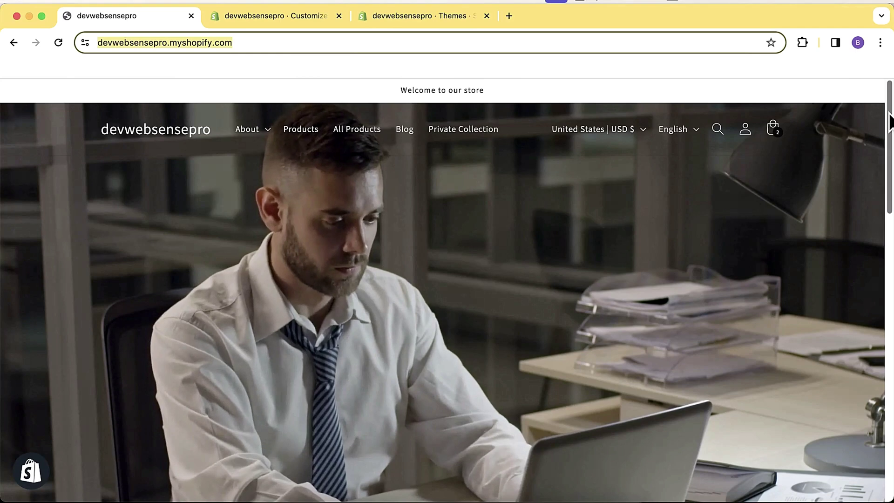
# - In the live theme's editor, turn Enable Transparent Header off and then back on
pyautogui.scroll(-5, 891, 178)
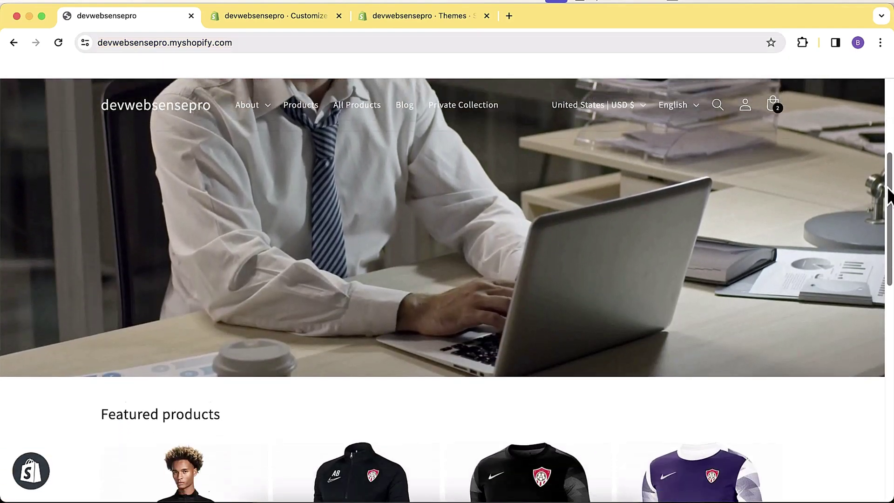
pyautogui.scroll(2, 892, 178)
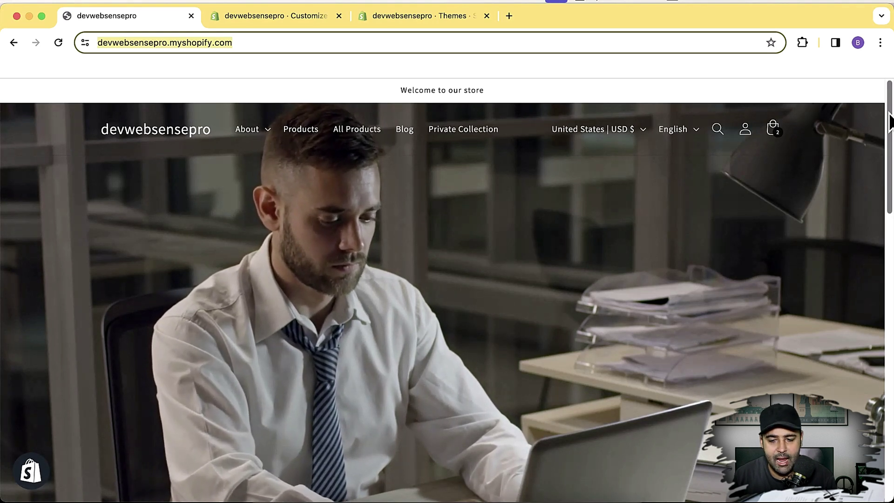
pyautogui.moveTo(889, 122)
pyautogui.mouseDown()
pyautogui.moveTo(888, 184)
pyautogui.moveTo(890, 116)
pyautogui.mouseUp()
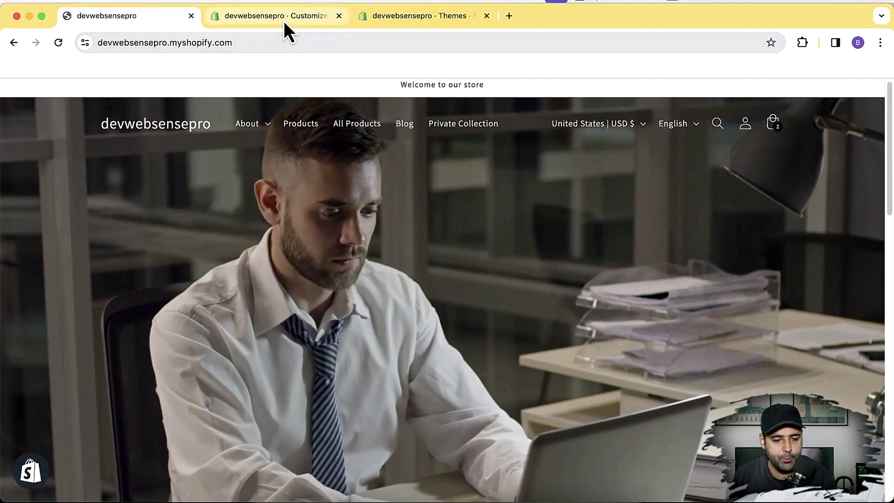
pyautogui.click(284, 23)
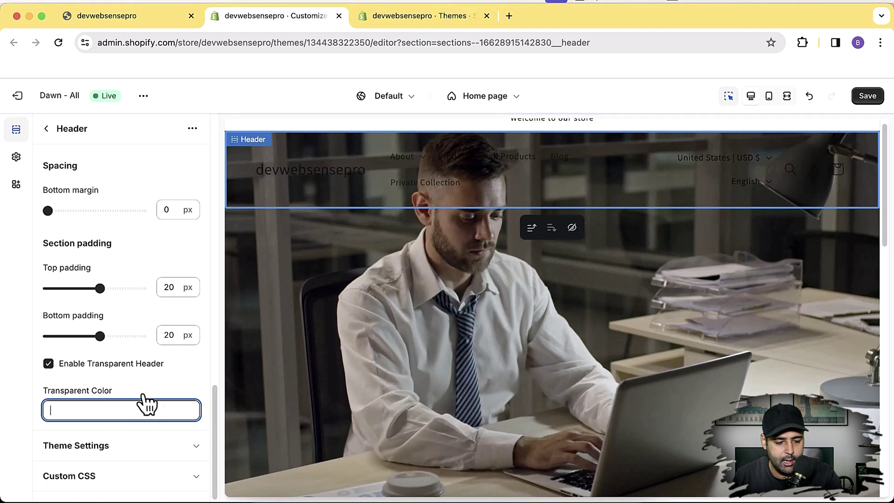
pyautogui.click(48, 364)
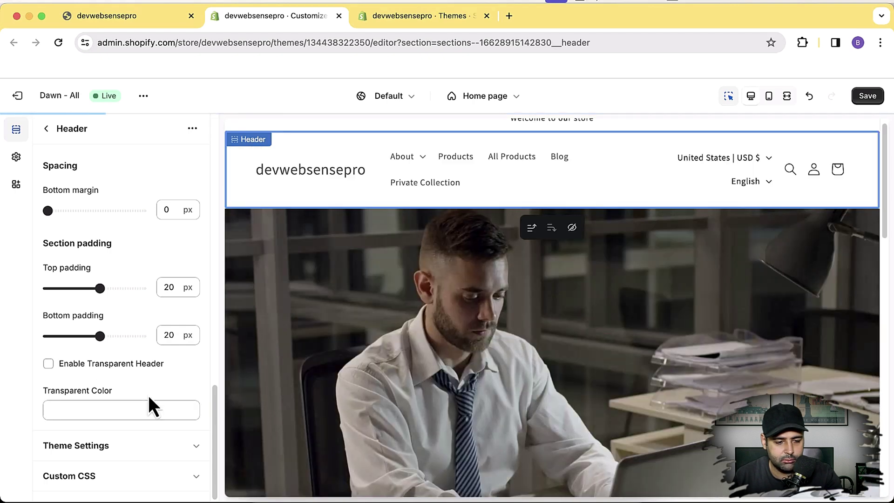
pyautogui.moveTo(884, 209); pyautogui.dragTo(875, 191)
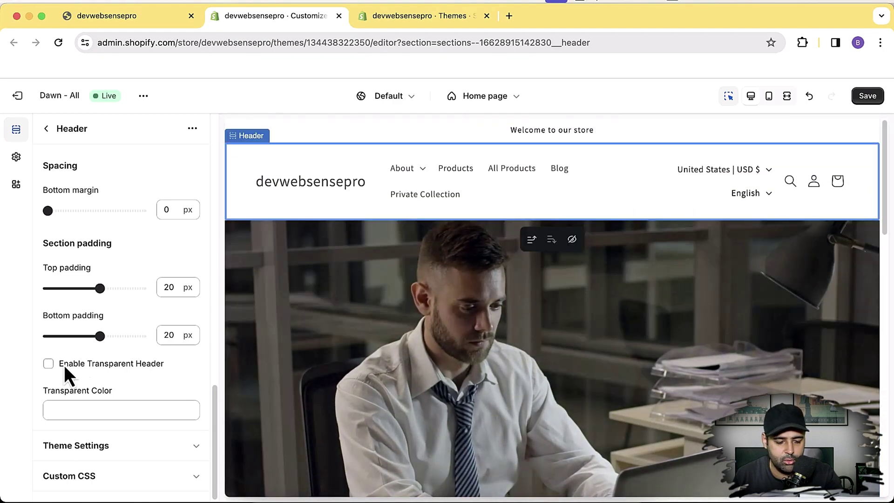
pyautogui.click(50, 368)
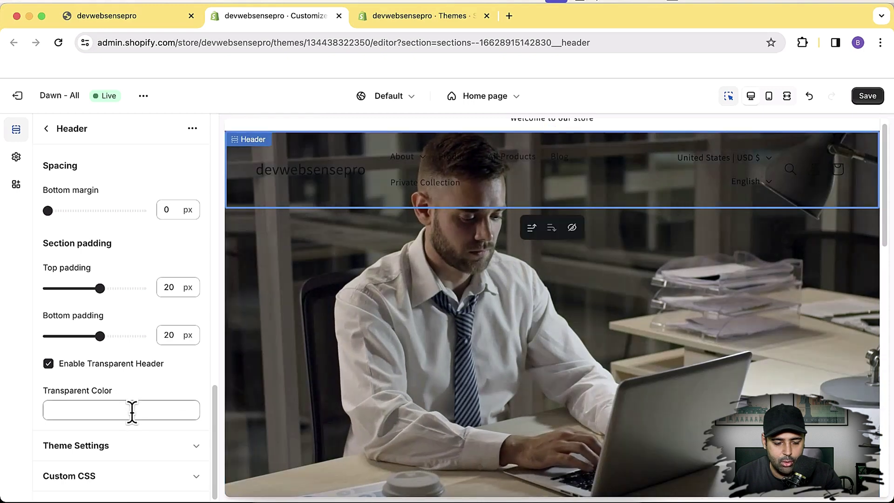
# - Set the Transparent Color to #000 and go back to the live storefront
pyautogui.click(132, 411)
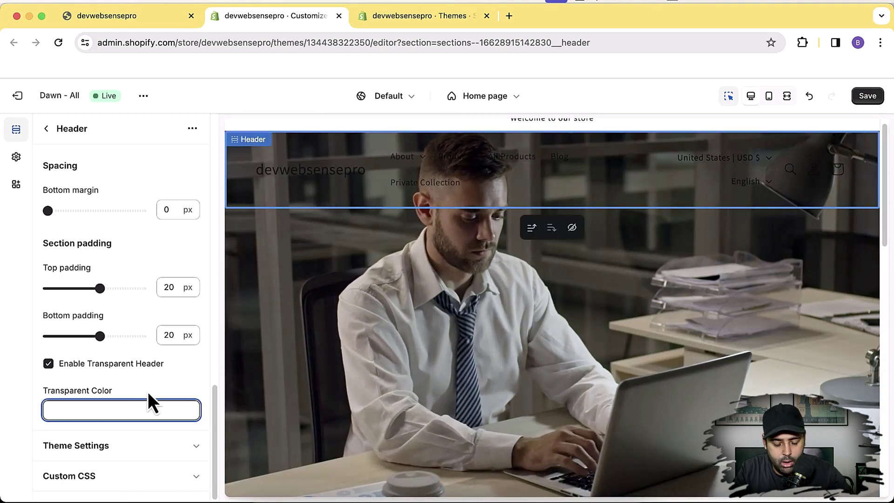
pyautogui.write('bulue')
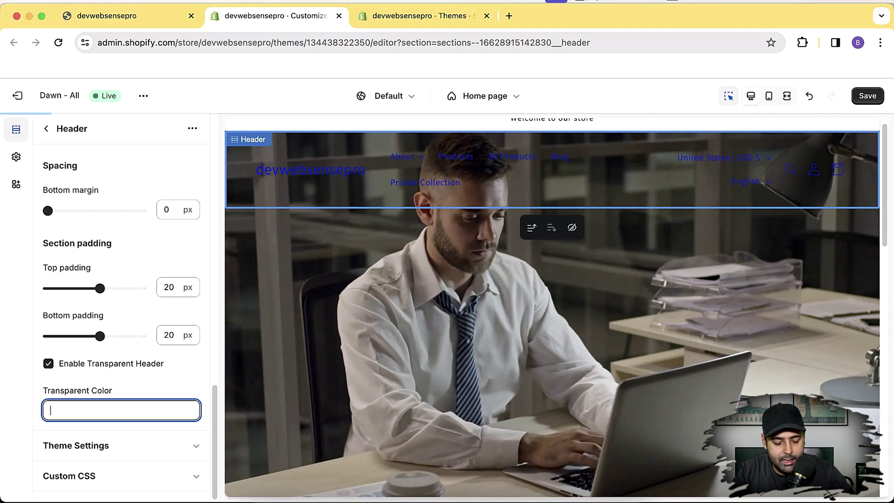
pyautogui.write('ff')
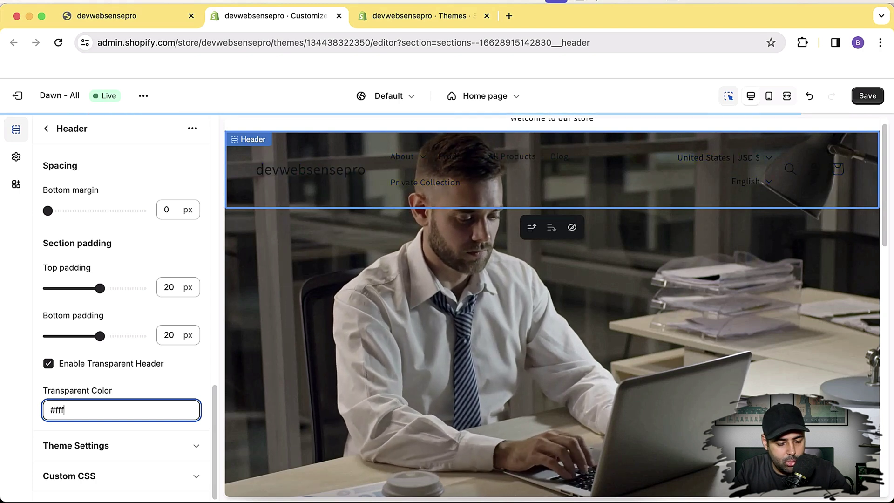
pyautogui.write('fff')
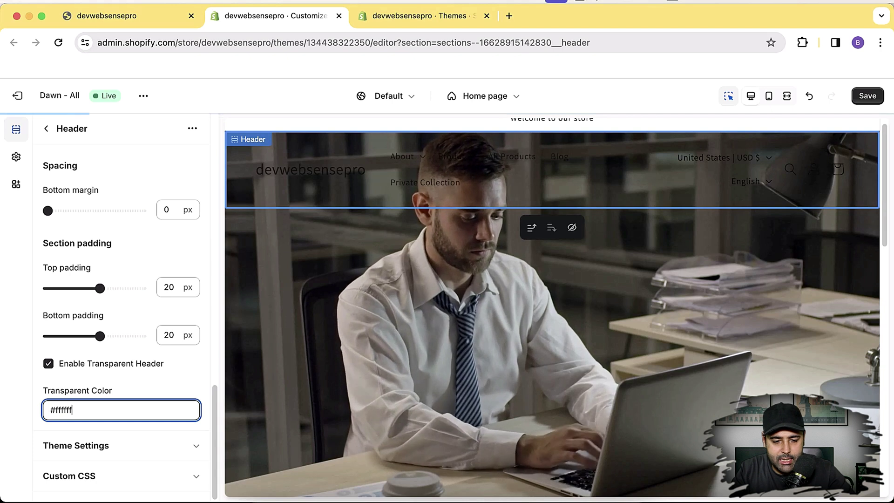
pyautogui.press('super+a')
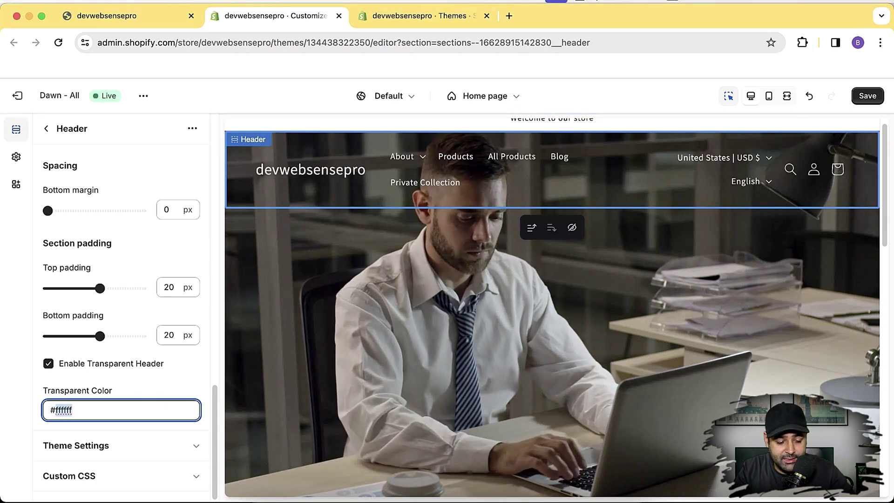
pyautogui.write('#000')
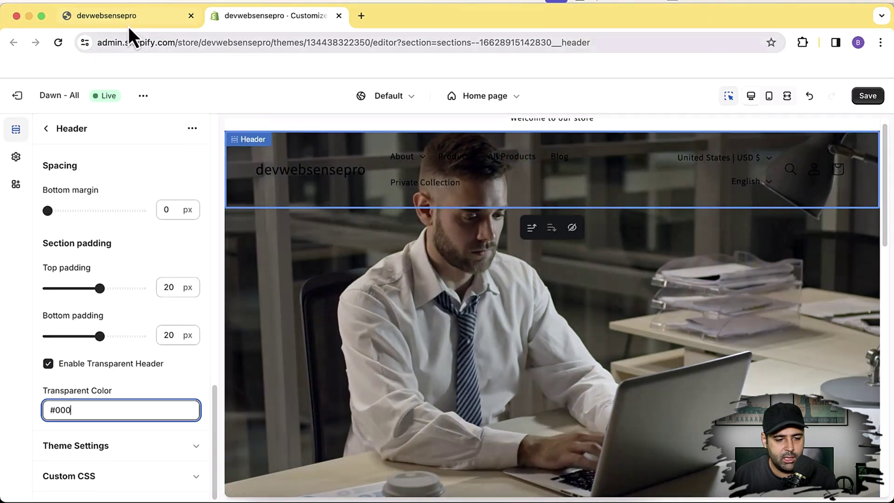
pyautogui.click(128, 25)
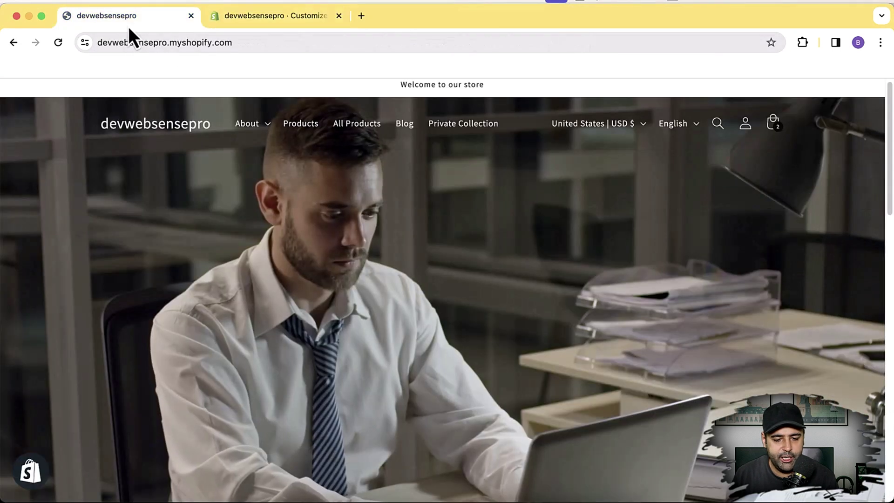
# - Scroll the storefront to check the transparent header over the hero image, then return to the theme editor
pyautogui.scroll(-3, 877, 113)
pyautogui.scroll(2, 878, 113)
pyautogui.scroll(1, 877, 113)
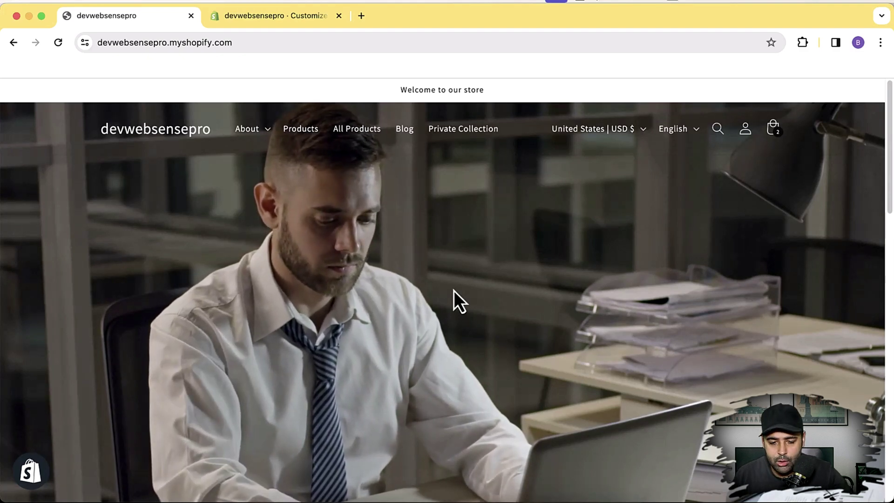
pyautogui.moveTo(890, 146); pyautogui.dragTo(888, 284)
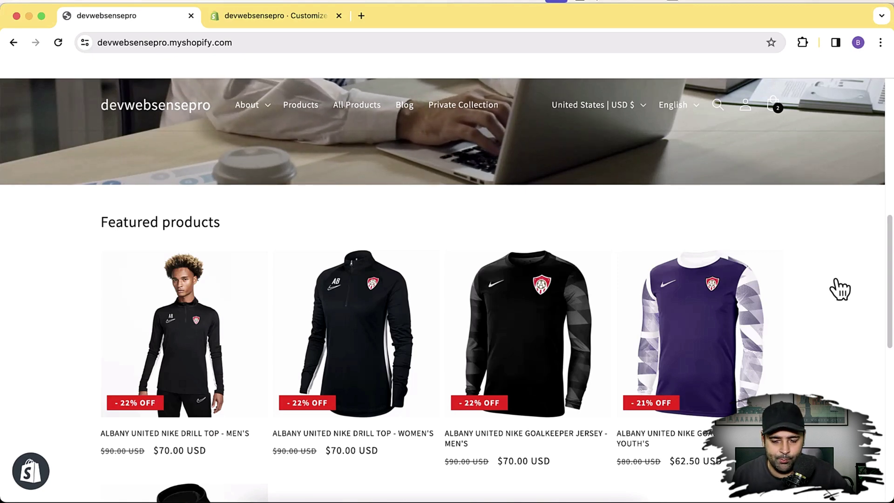
pyautogui.moveTo(891, 280); pyautogui.dragTo(840, 149)
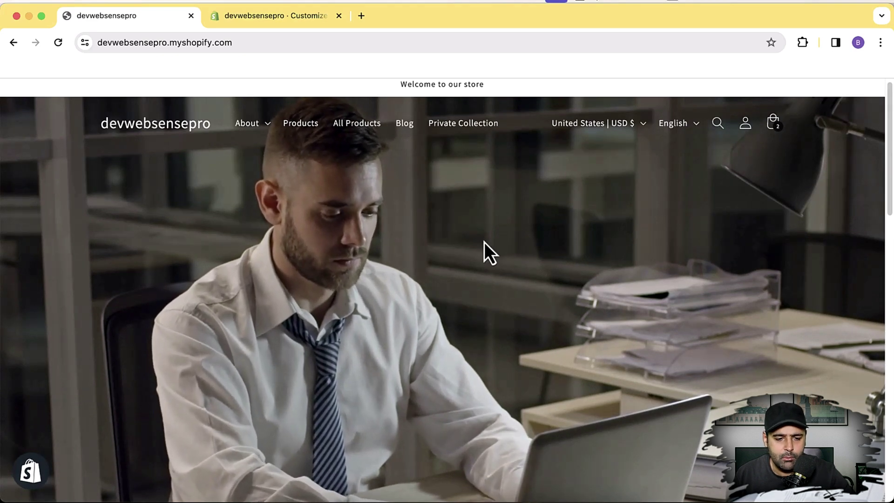
pyautogui.click(274, 18)
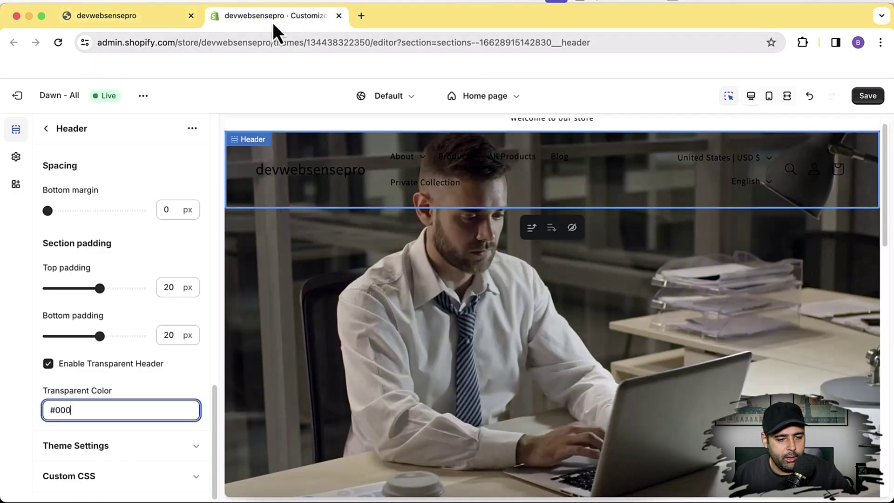
# - Open the store's admin in a new tab by adding 'admin' to the store address
pyautogui.click(150, 21)
pyautogui.click(219, 46)
pyautogui.press('super+c')
pyautogui.press('super+t')
pyautogui.press('super+v')
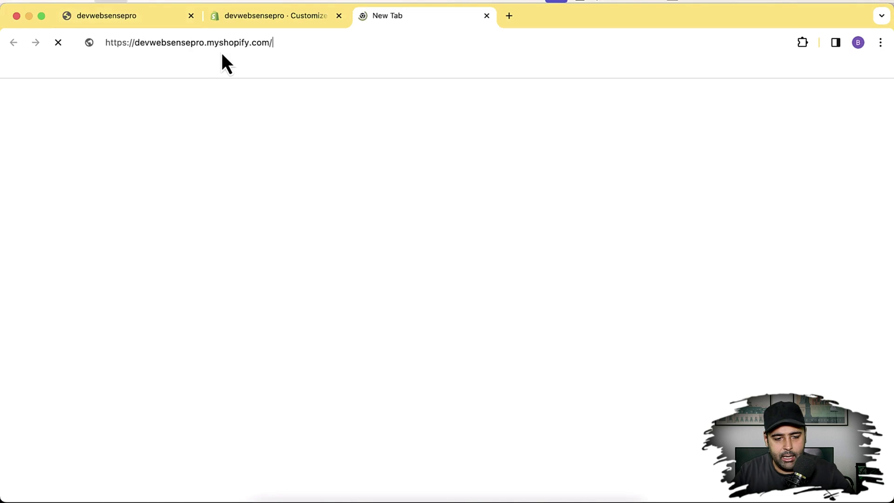
pyautogui.write('admin')
pyautogui.press('Return')
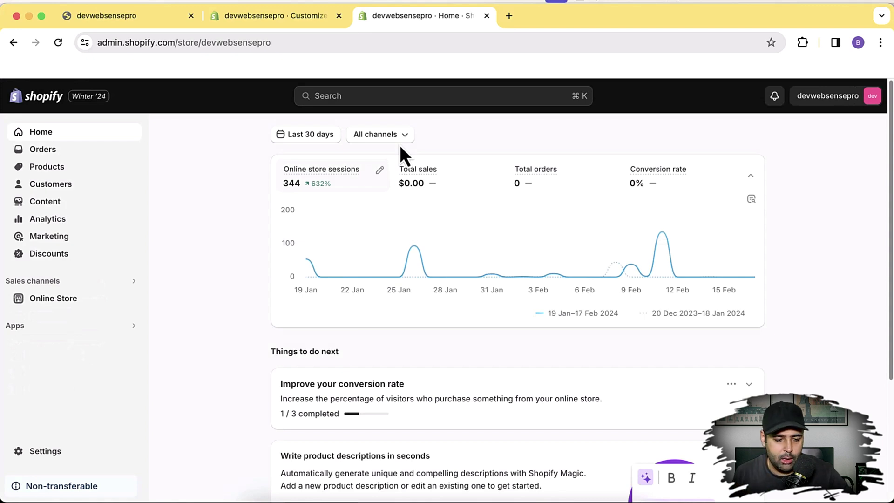
# - Go to Online Store > Themes and scroll to the Popular free themes Dawn, Spotlight and Refresh
pyautogui.moveTo(401, 148)
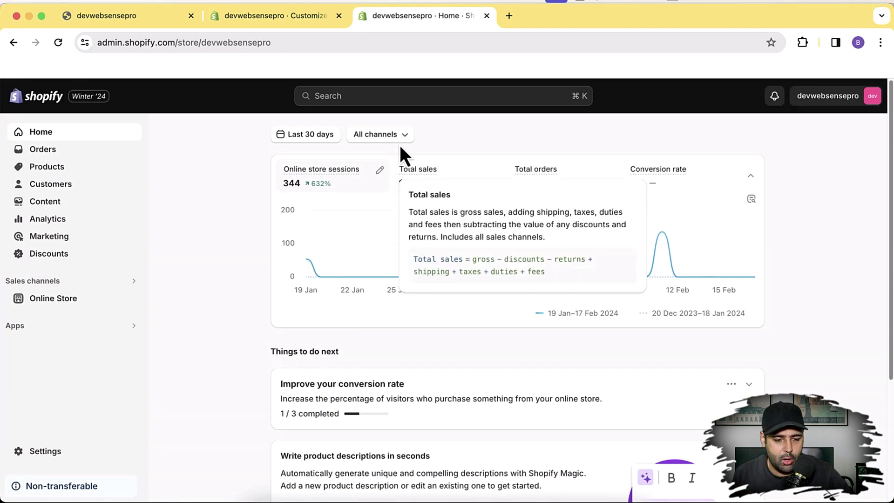
pyautogui.click(108, 300)
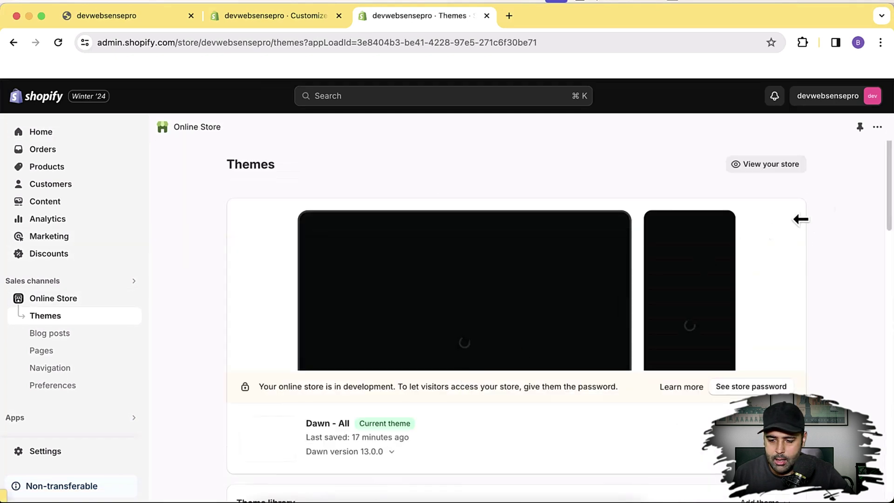
pyautogui.moveTo(888, 190); pyautogui.dragTo(886, 247)
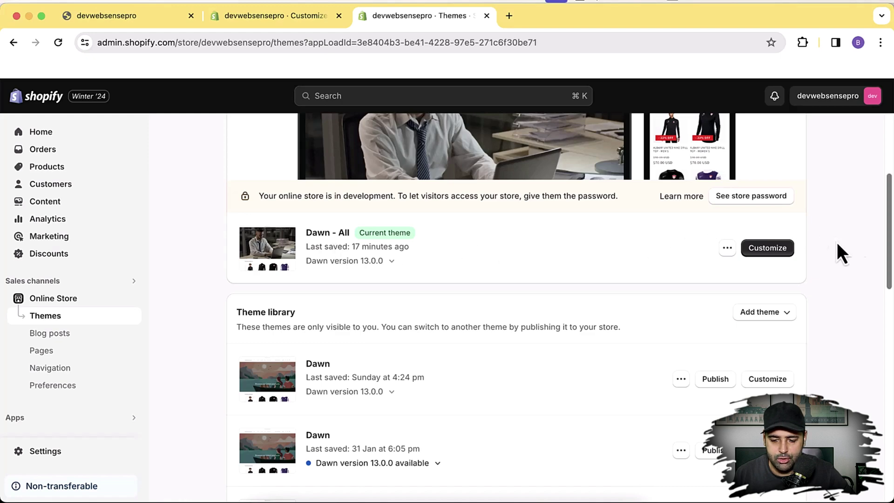
pyautogui.moveTo(889, 251); pyautogui.dragTo(891, 424)
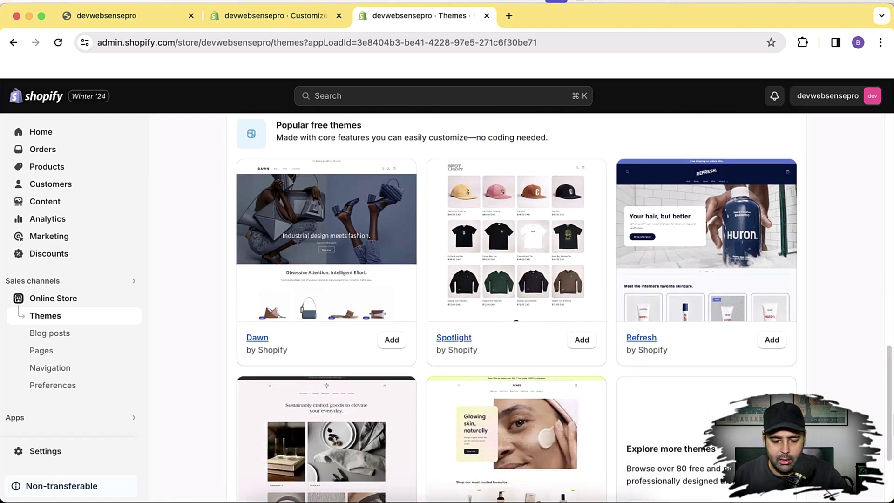
pyautogui.moveTo(890, 413); pyautogui.dragTo(890, 417)
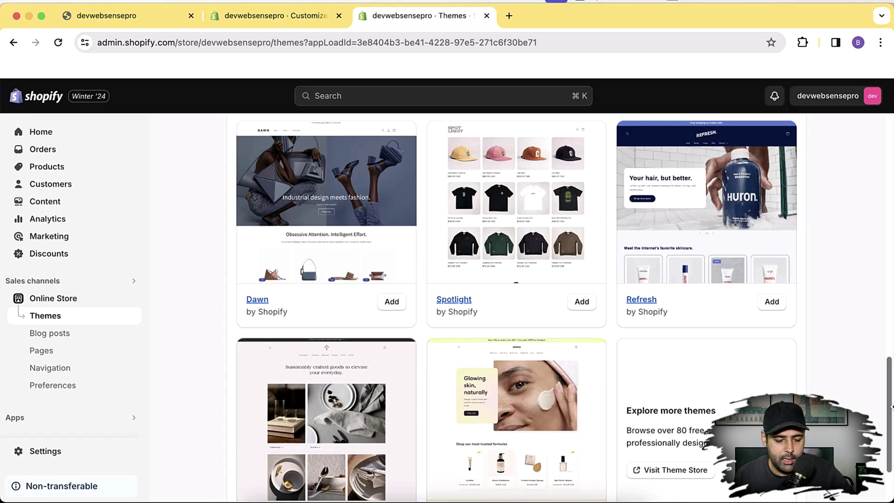
# - Add the free Dawn theme and publish it, replacing Dawn - All as the current theme
pyautogui.click(393, 307)
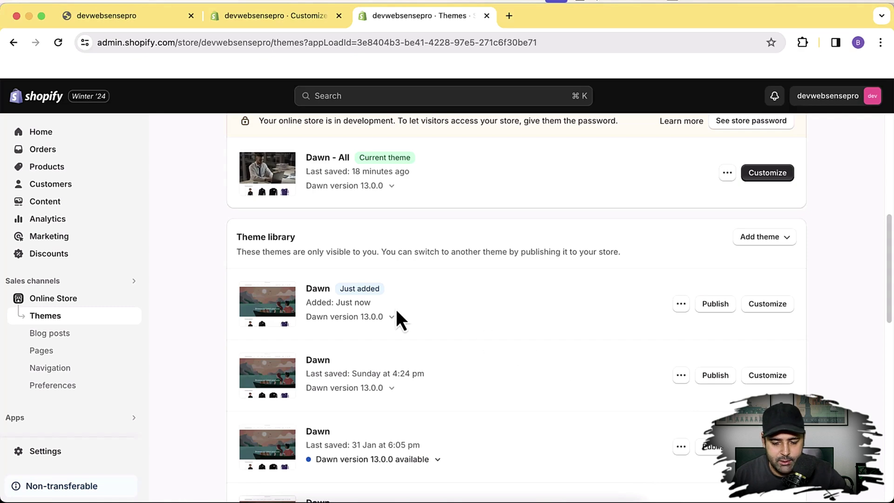
pyautogui.click(710, 309)
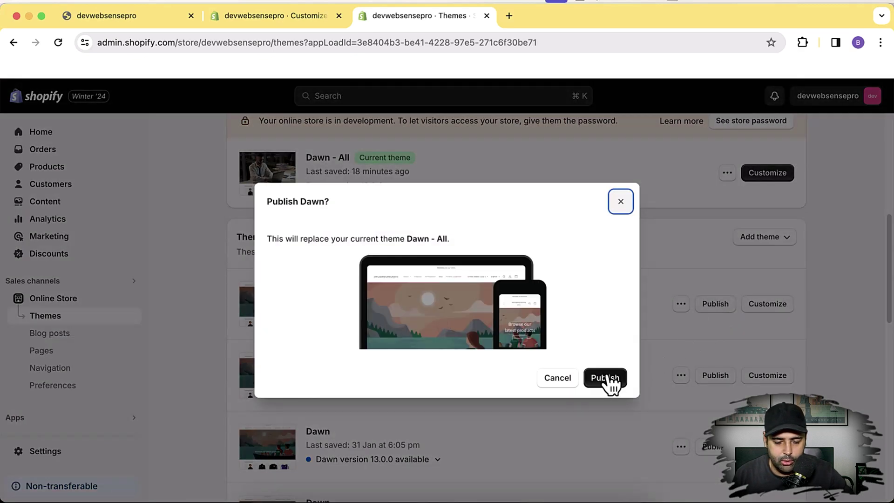
pyautogui.click(606, 378)
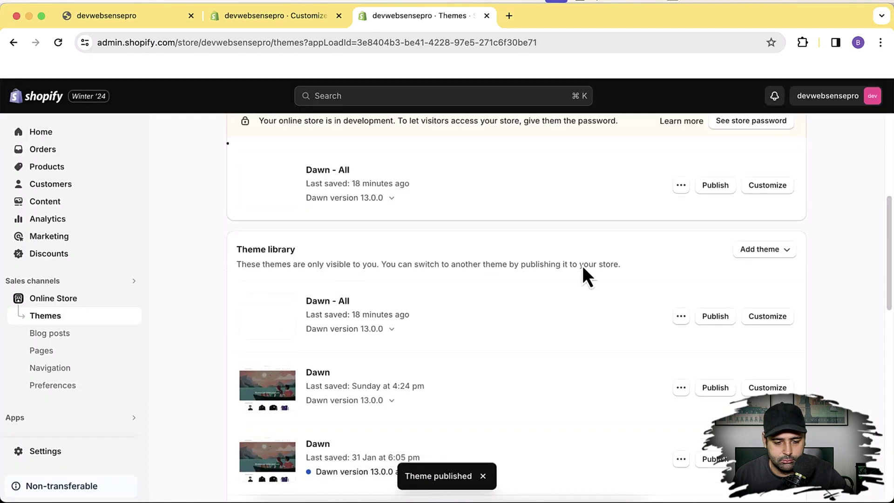
pyautogui.moveTo(888, 296); pyautogui.dragTo(886, 246)
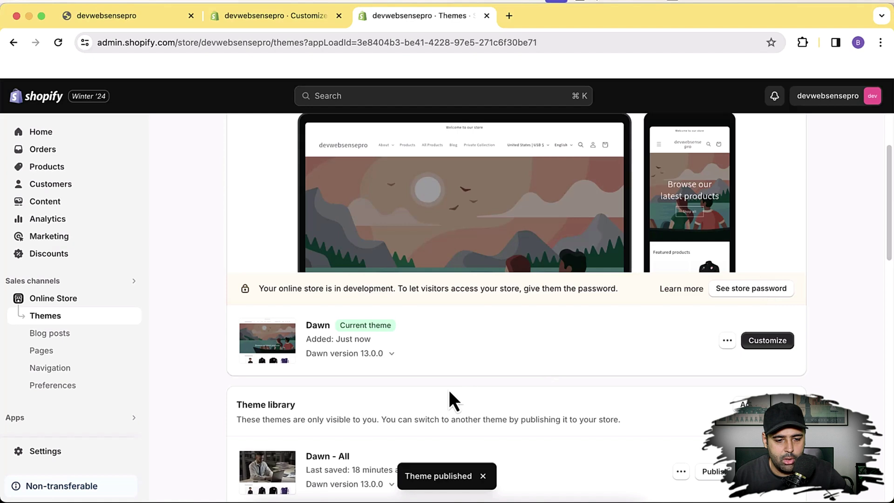
pyautogui.click(339, 17)
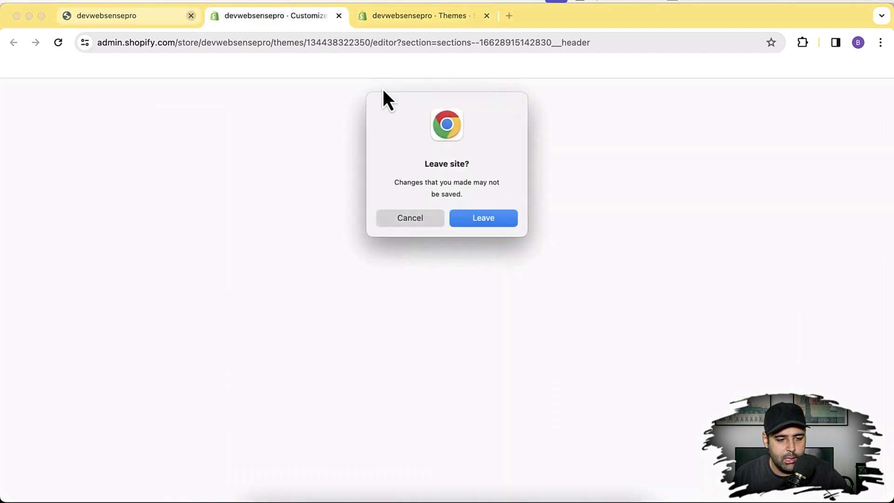
# - Close the old editor and storefront tabs, then preview the published Dawn theme
pyautogui.click(468, 219)
pyautogui.click(191, 17)
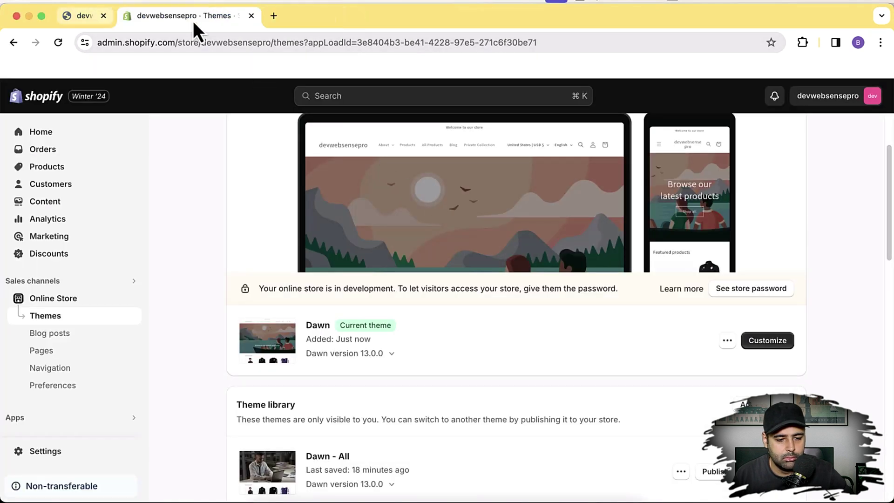
pyautogui.click(725, 344)
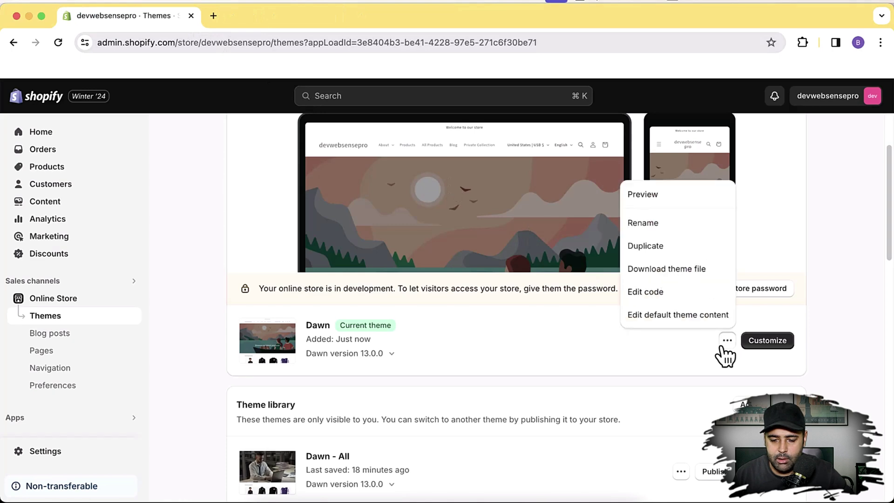
pyautogui.click(640, 195)
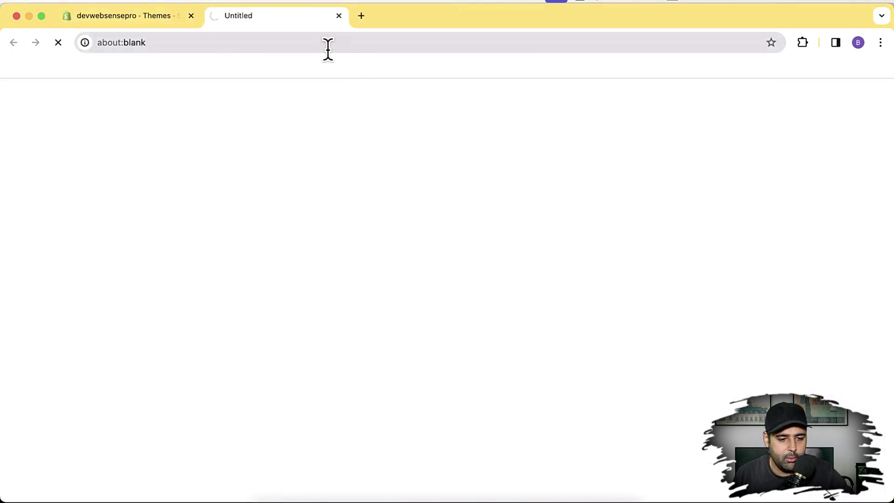
pyautogui.moveTo(270, 24); pyautogui.dragTo(161, 22)
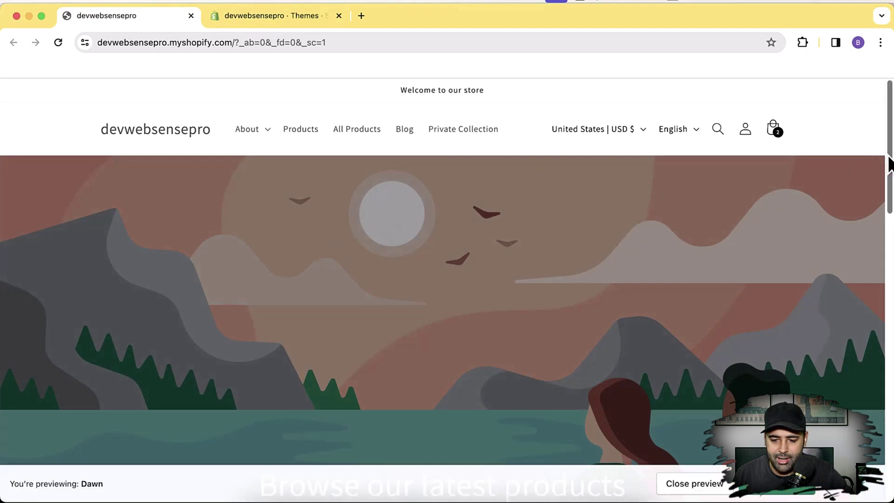
# - Scroll the Dawn preview to check its non-transparent header above the hero image
pyautogui.moveTo(888, 160); pyautogui.dragTo(889, 233)
pyautogui.scroll(10, 884, 233)
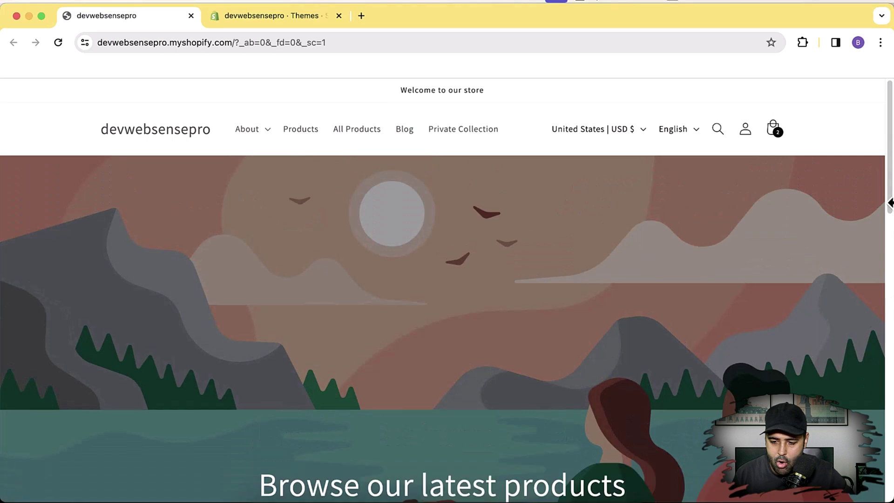
pyautogui.moveTo(892, 164); pyautogui.dragTo(888, 338)
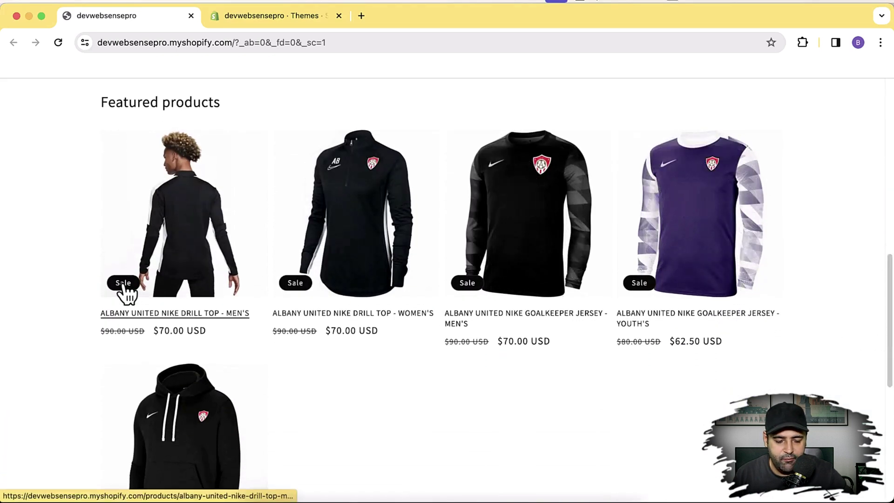
pyautogui.scroll(10, 890, 356)
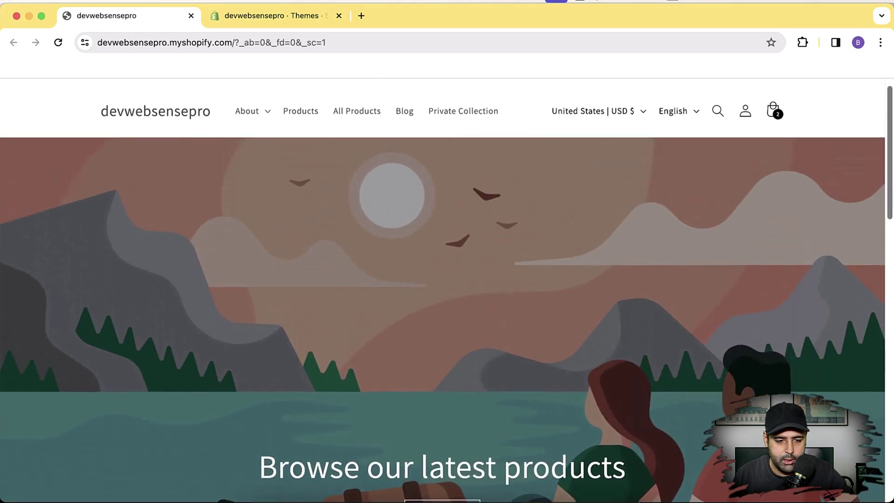
# - From the Themes page, open Edit code for the current Dawn theme in a new window
pyautogui.click(239, 15)
pyautogui.click(859, 282)
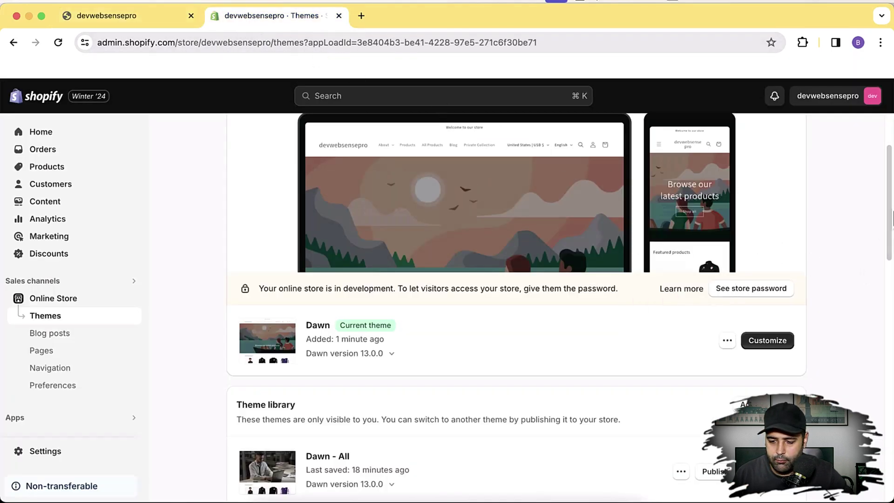
pyautogui.scroll(2, 891, 207)
pyautogui.moveTo(891, 207); pyautogui.dragTo(889, 230)
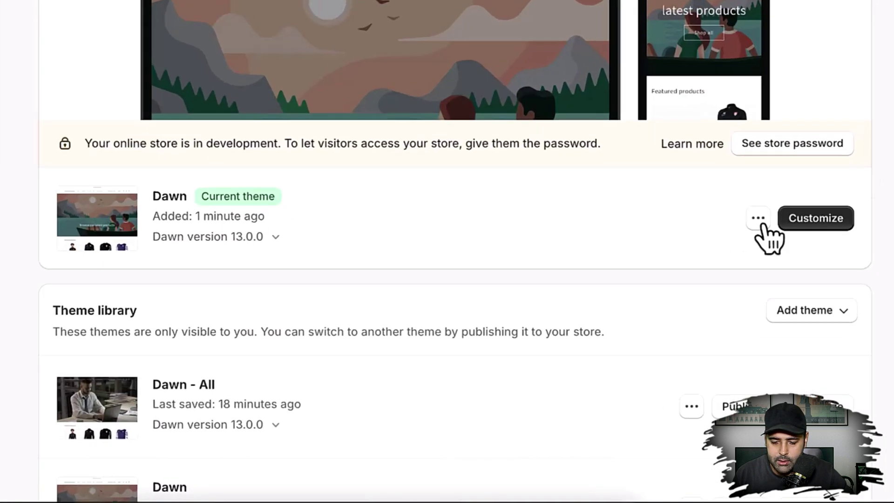
pyautogui.click(762, 224)
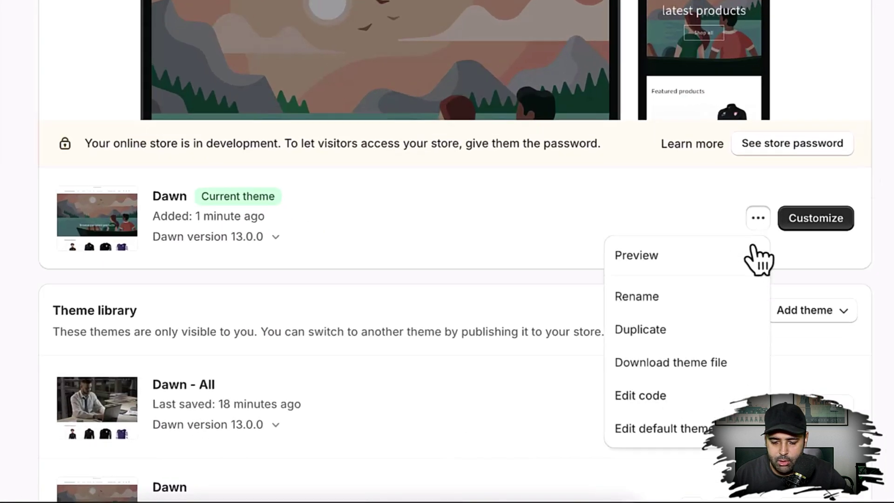
pyautogui.rightClick(672, 407)
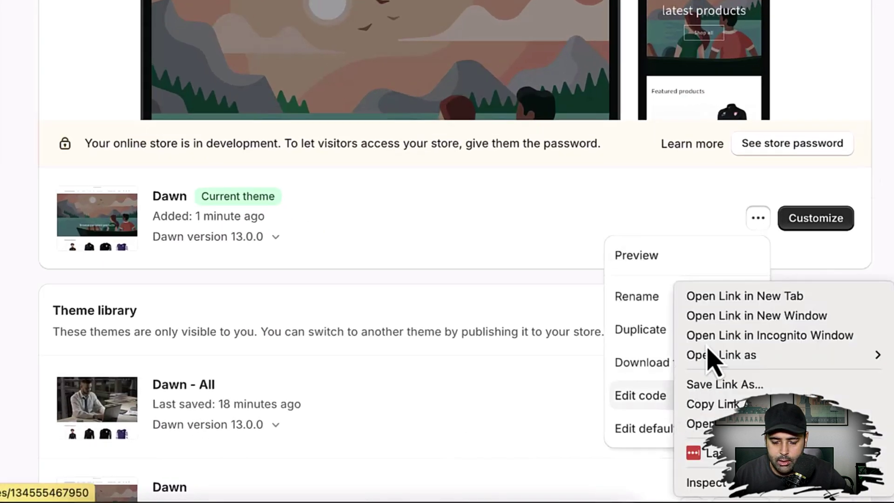
pyautogui.click(731, 300)
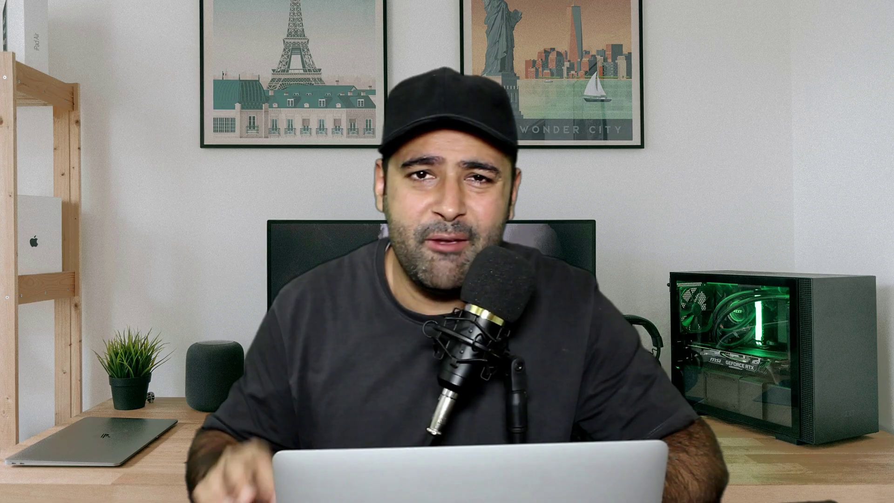